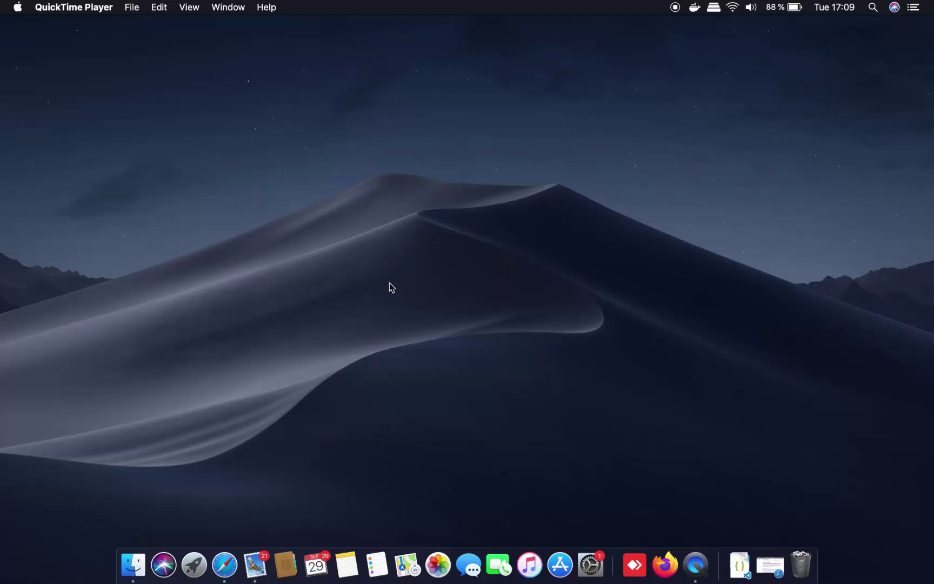
# - Launch Safari from the Dock to show the 'google chrome download' results
pyautogui.click(225, 565)
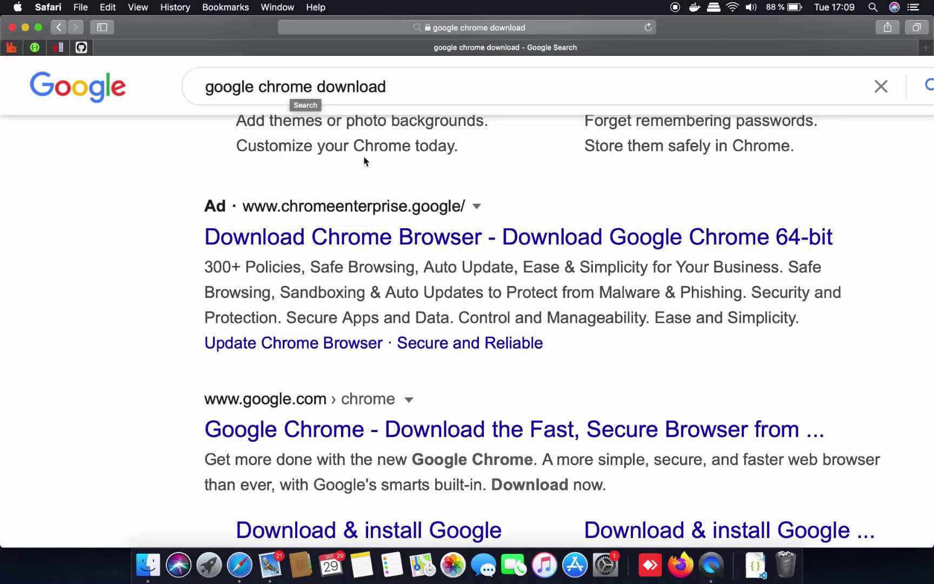
# - Scroll the results and open the official 'Google Chrome - Download the Fast, Secure Browser' page
pyautogui.click(403, 27)
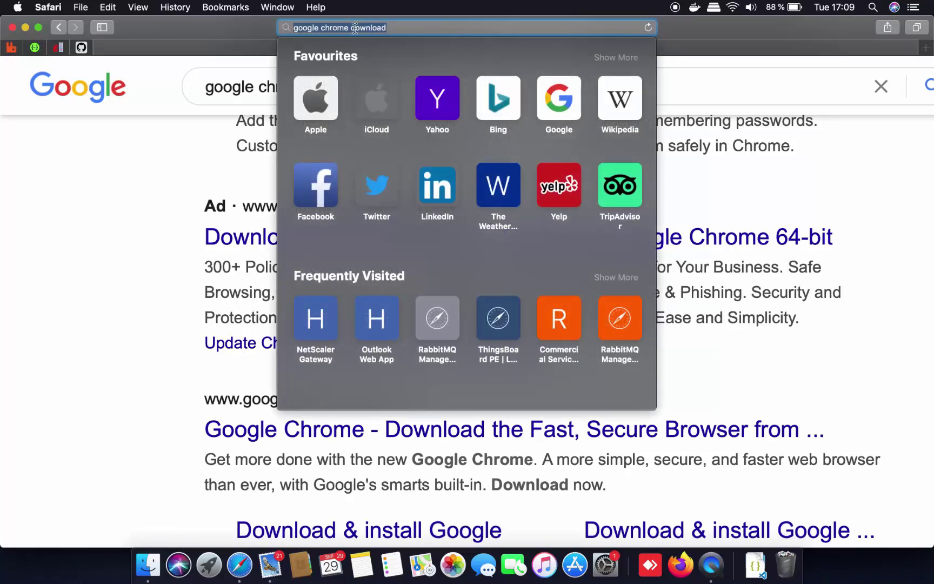
pyautogui.click(122, 172)
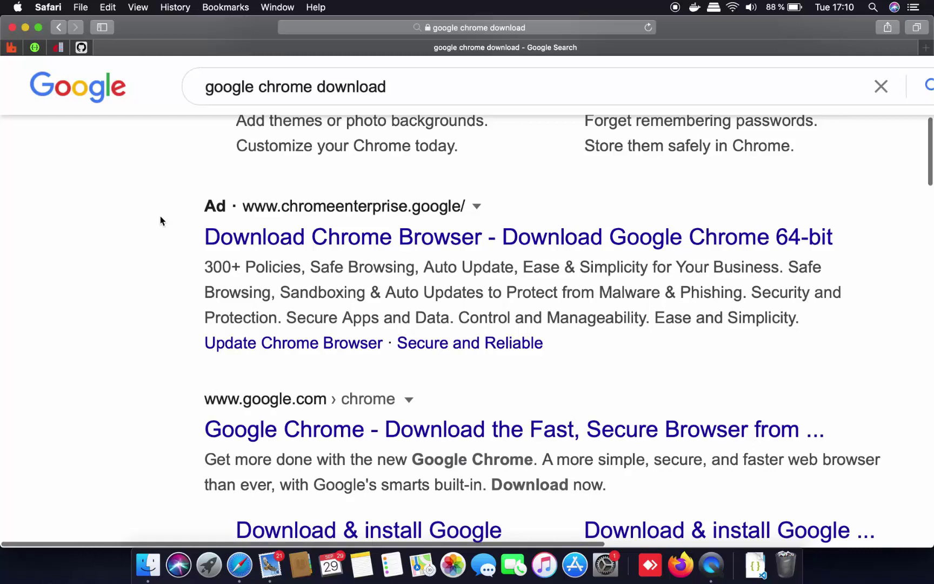
pyautogui.scroll(-3, 160, 217)
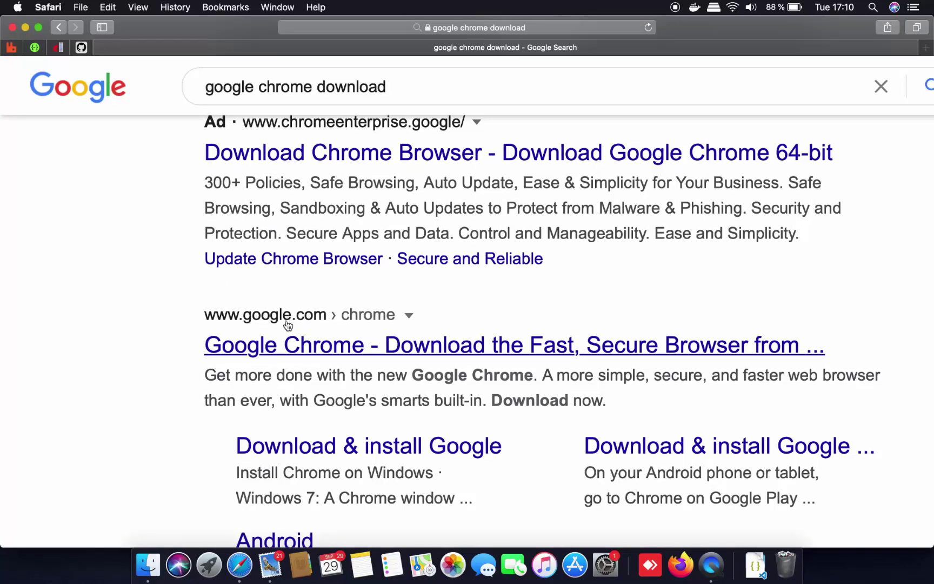
pyautogui.click(361, 354)
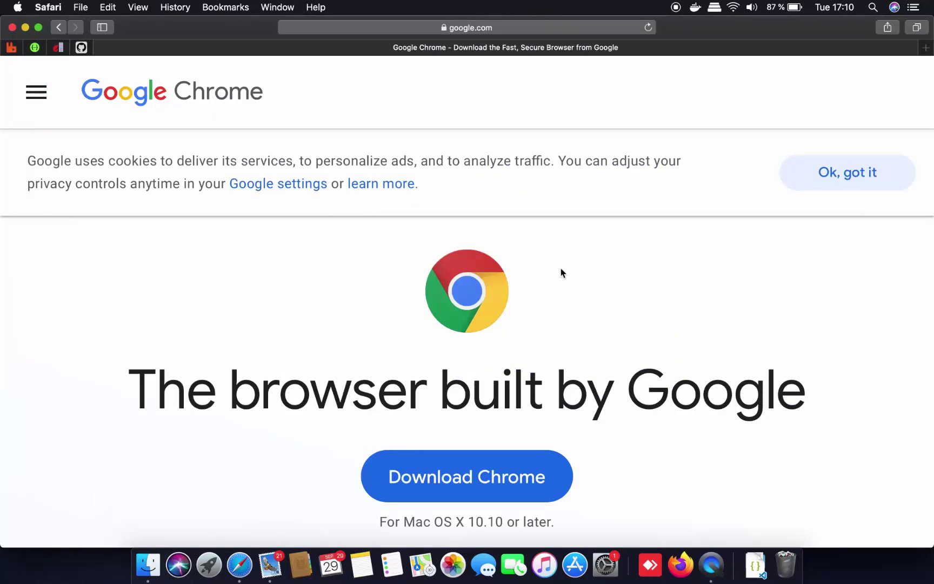
# - Accept the cookie banner and scroll down to the Download Chrome offer for Mac
pyautogui.click(830, 182)
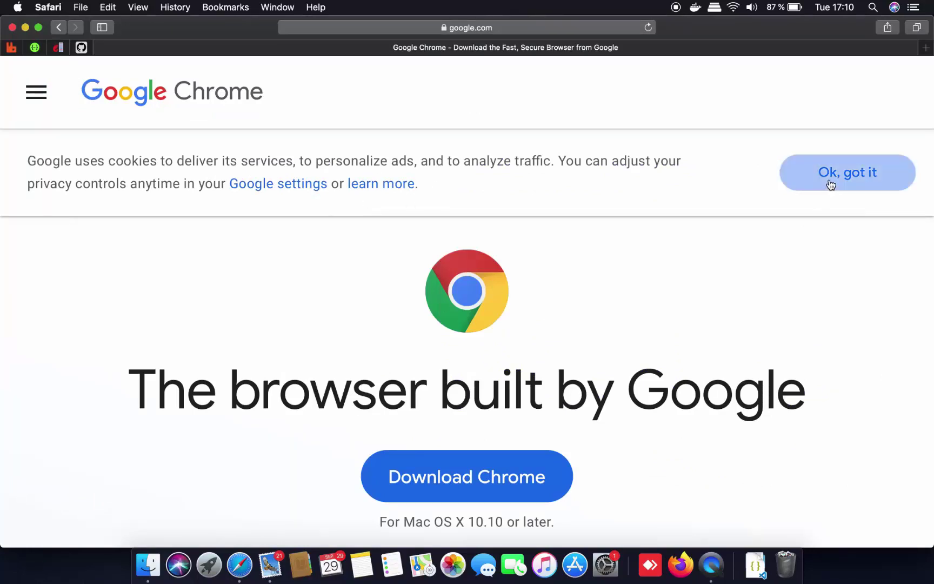
pyautogui.scroll(-4, 568, 312)
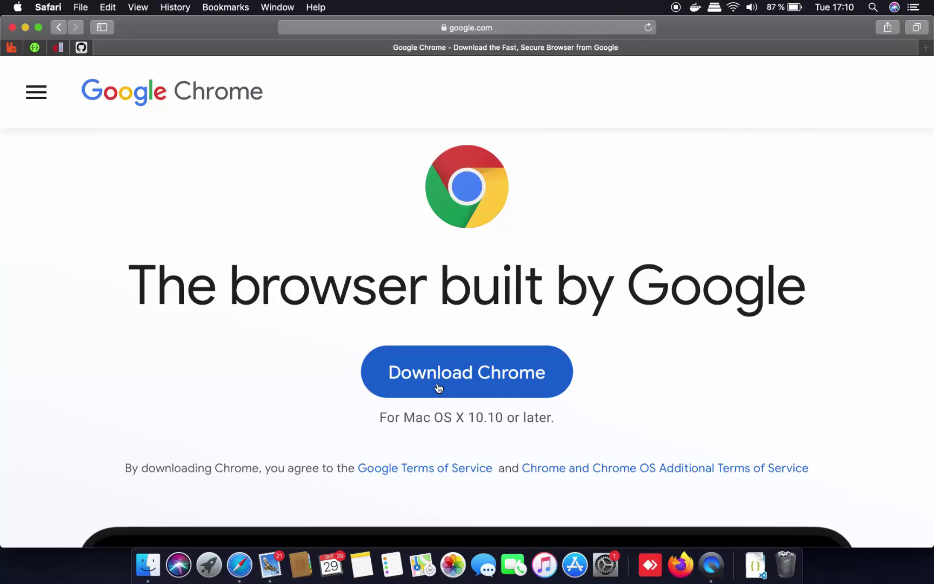
# - Download googlechrome.dmg, allowing downloads from google.com, and view the downloads list
pyautogui.click(465, 377)
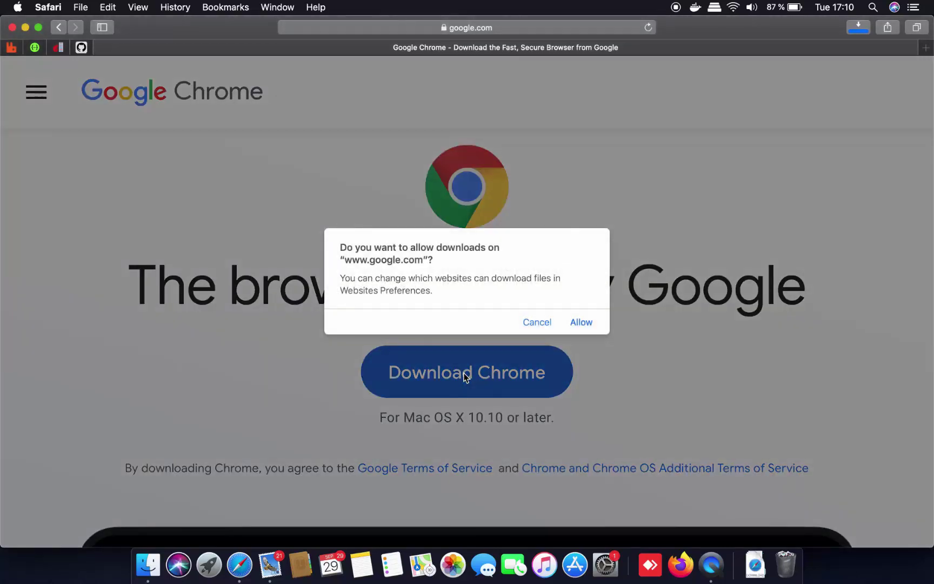
pyautogui.click(580, 325)
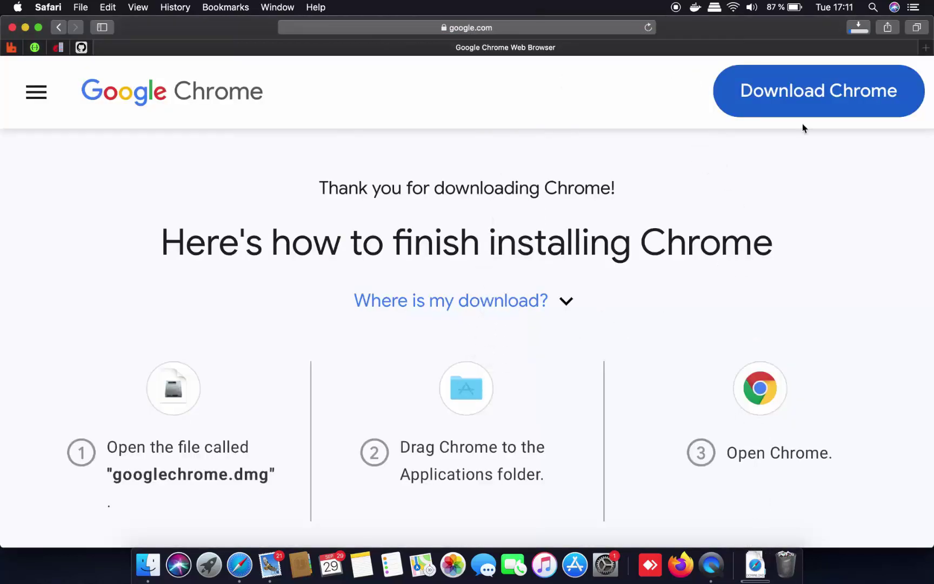
pyautogui.click(858, 30)
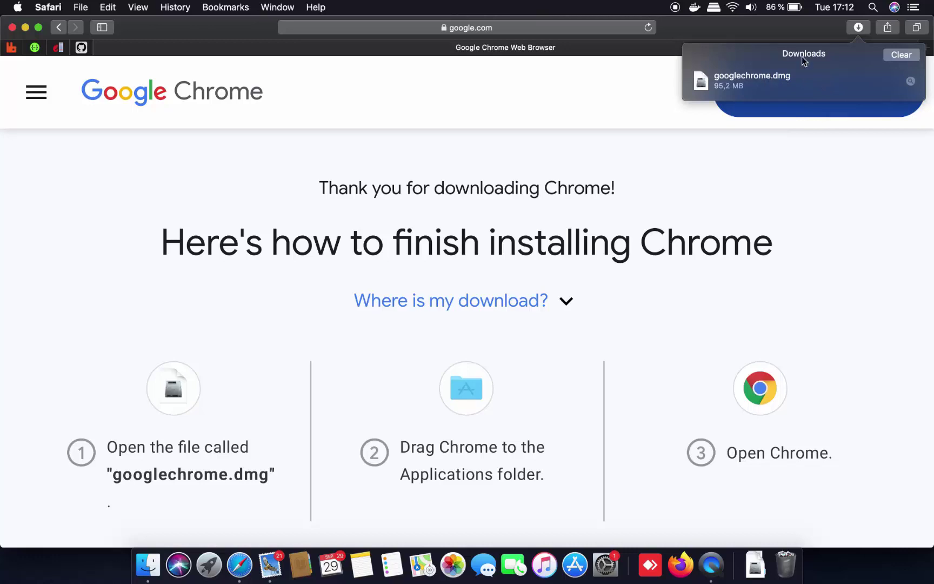
# - Open googlechrome.dmg from Safari's downloads list to mount it, then minimize Safari
pyautogui.click(859, 28)
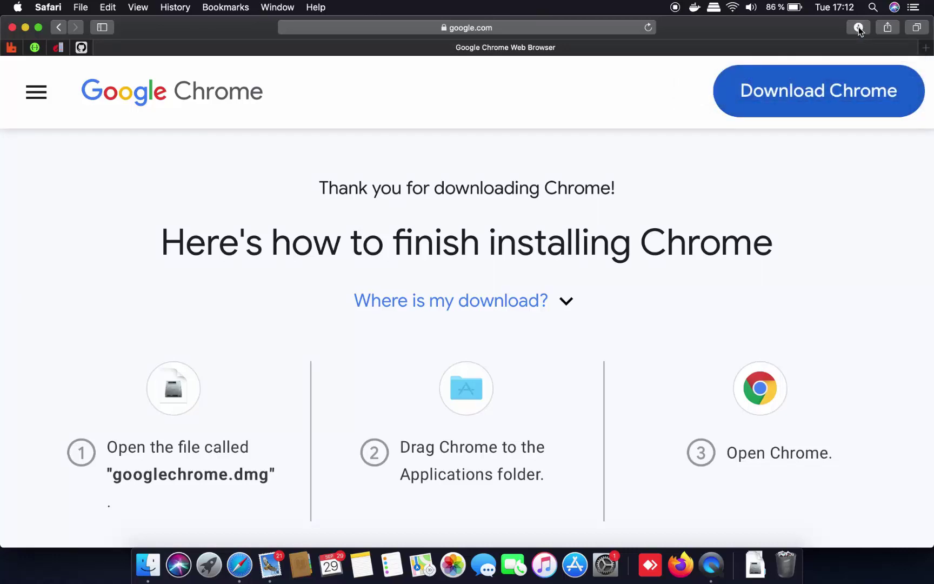
pyautogui.click(858, 28)
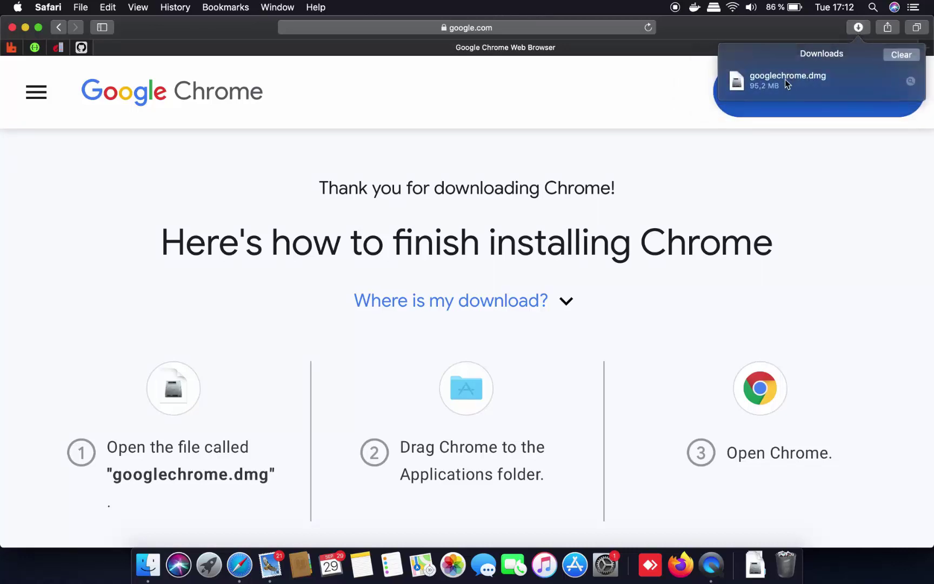
pyautogui.click(785, 78)
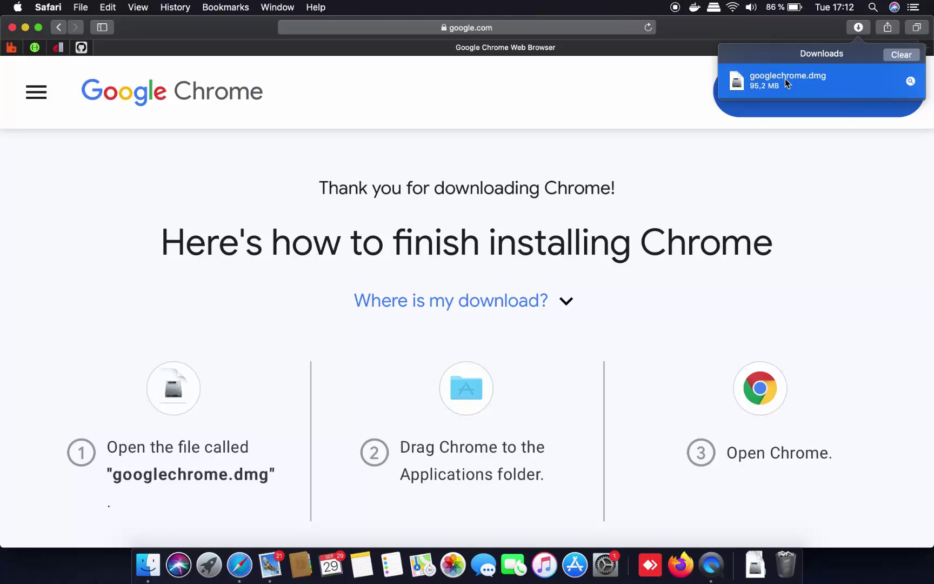
pyautogui.doubleClick(786, 81)
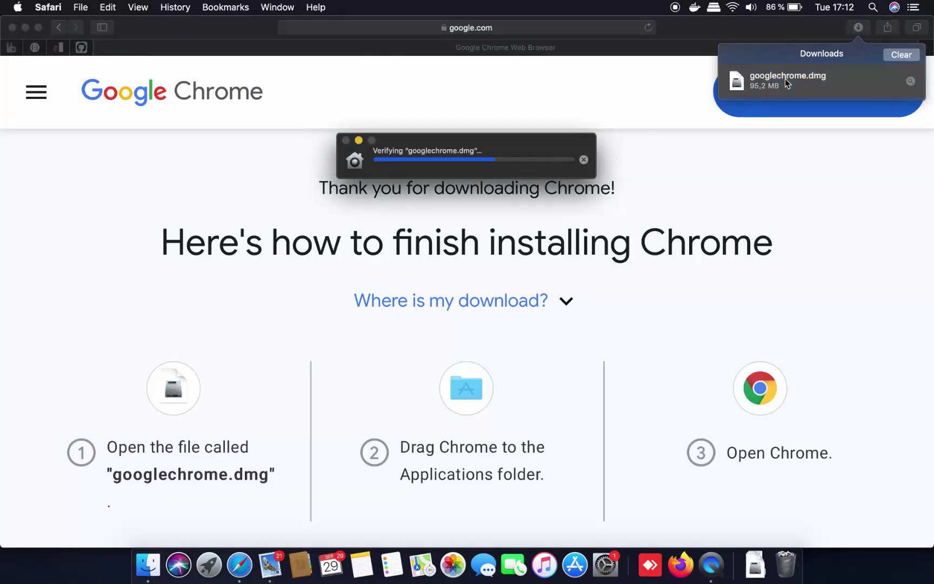
pyautogui.click(25, 27)
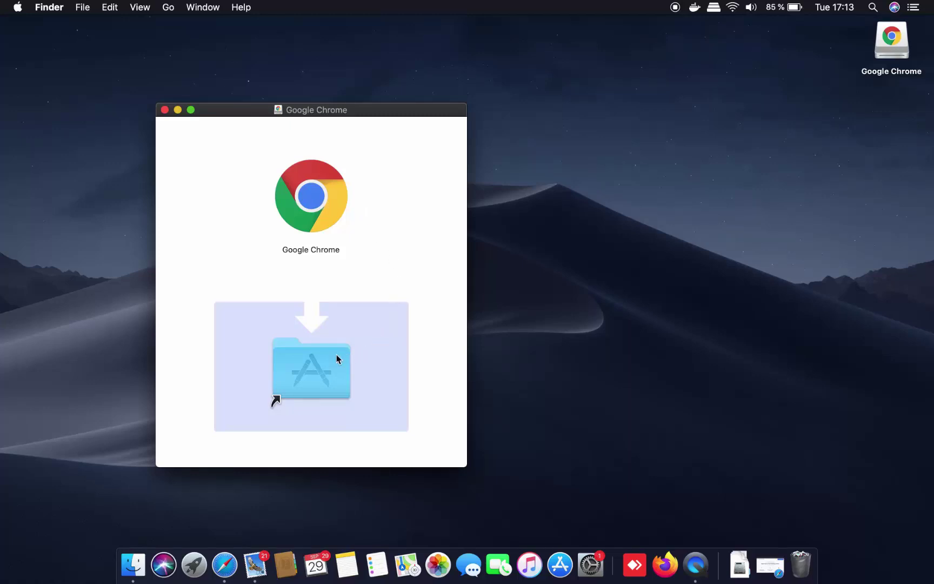
# - Take a screenshot, then drag Google Chrome onto the Applications folder shortcut
pyautogui.press('super+shift+3')
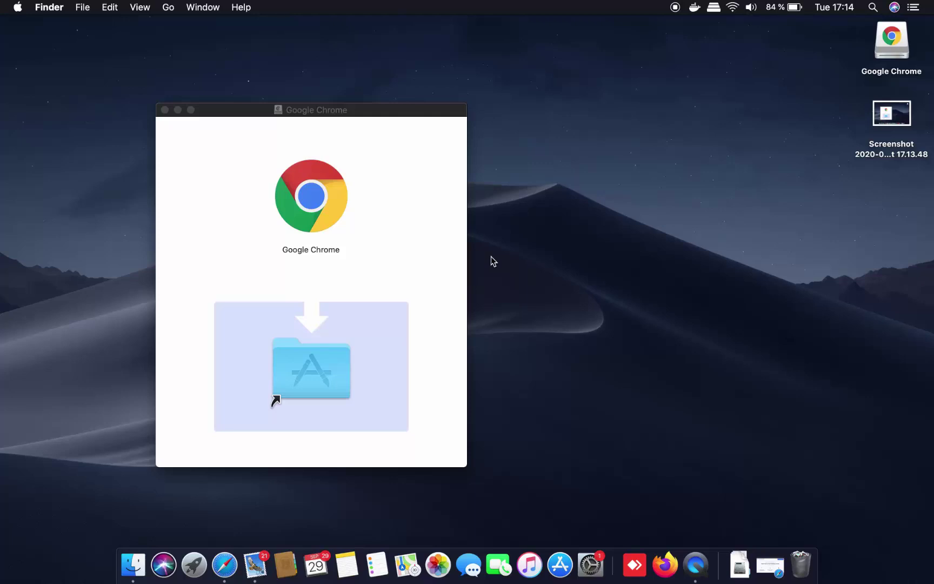
pyautogui.click(316, 205)
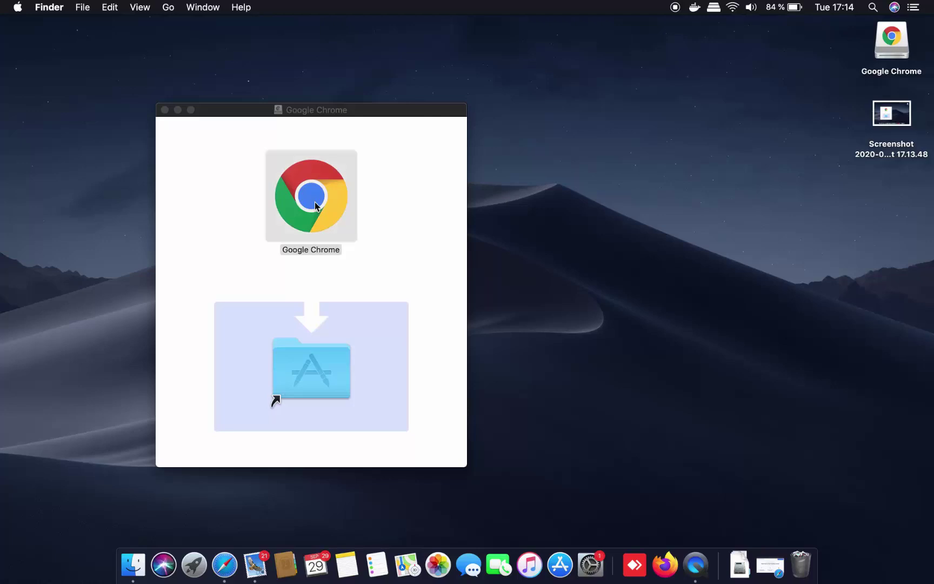
pyautogui.moveTo(318, 209); pyautogui.dragTo(316, 357)
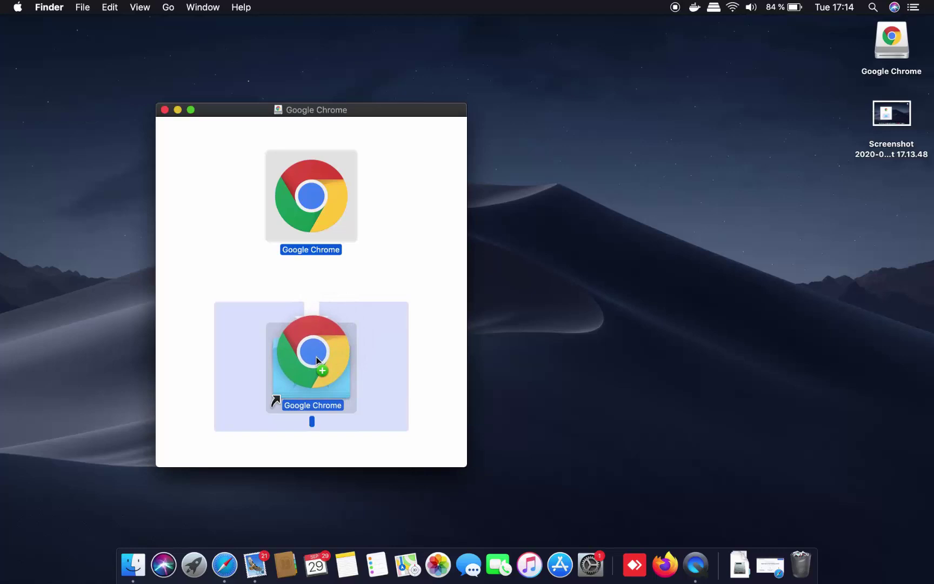
pyautogui.moveTo(316, 357); pyautogui.dragTo(316, 361)
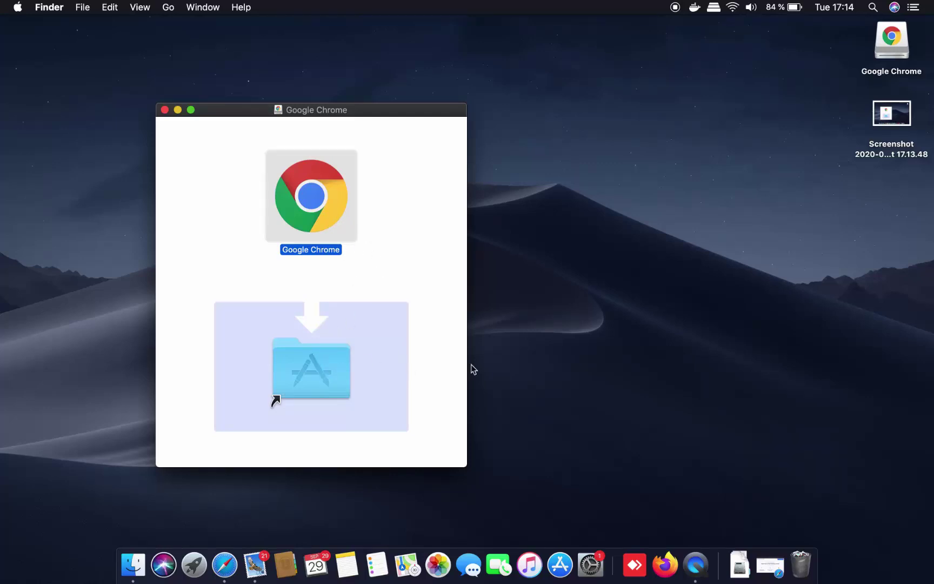
pyautogui.click(509, 373)
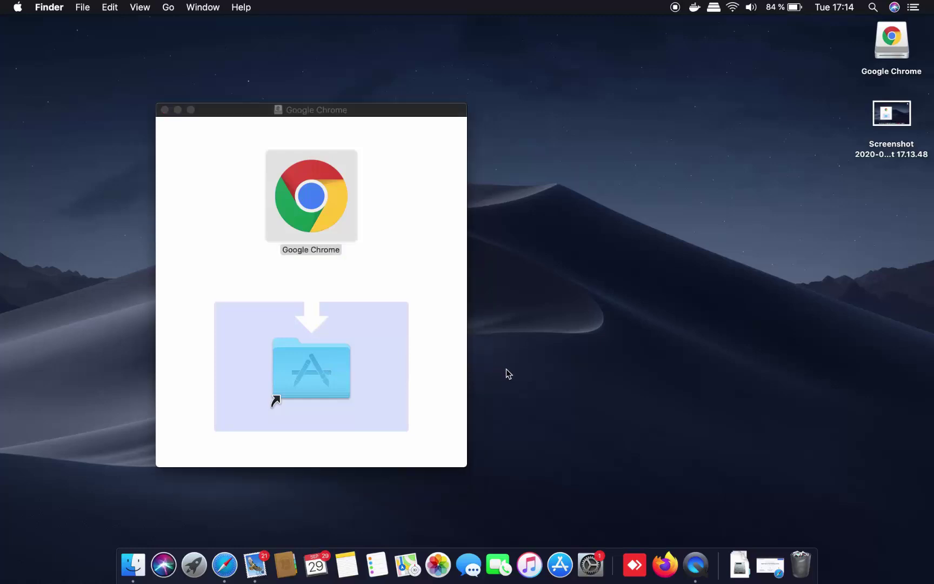
pyautogui.click(194, 565)
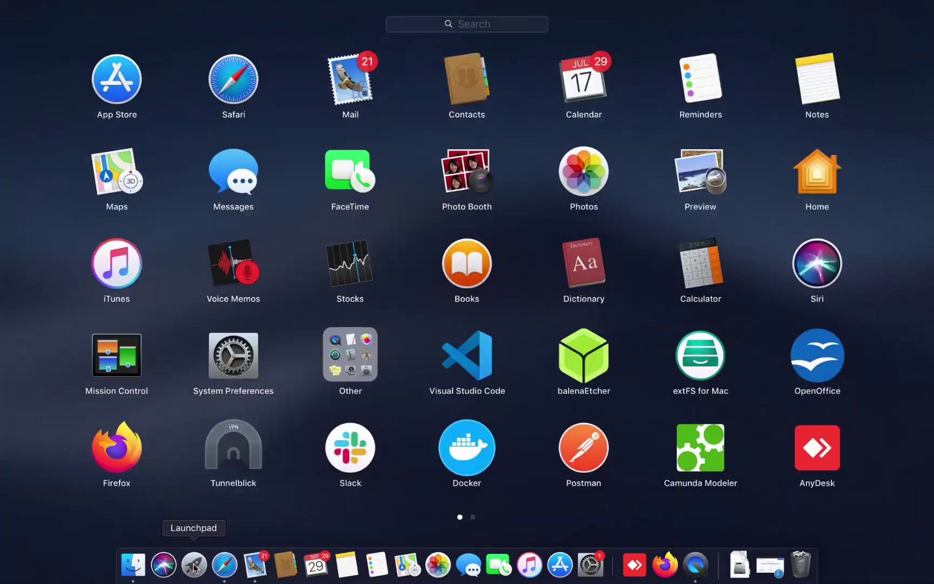
pyautogui.hscroll(3, 572, 435)
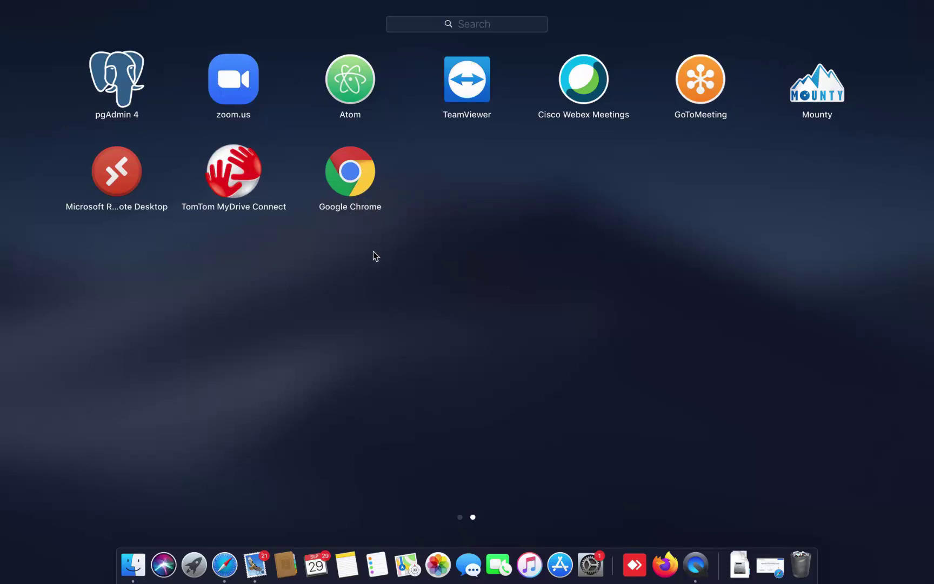
pyautogui.click(134, 565)
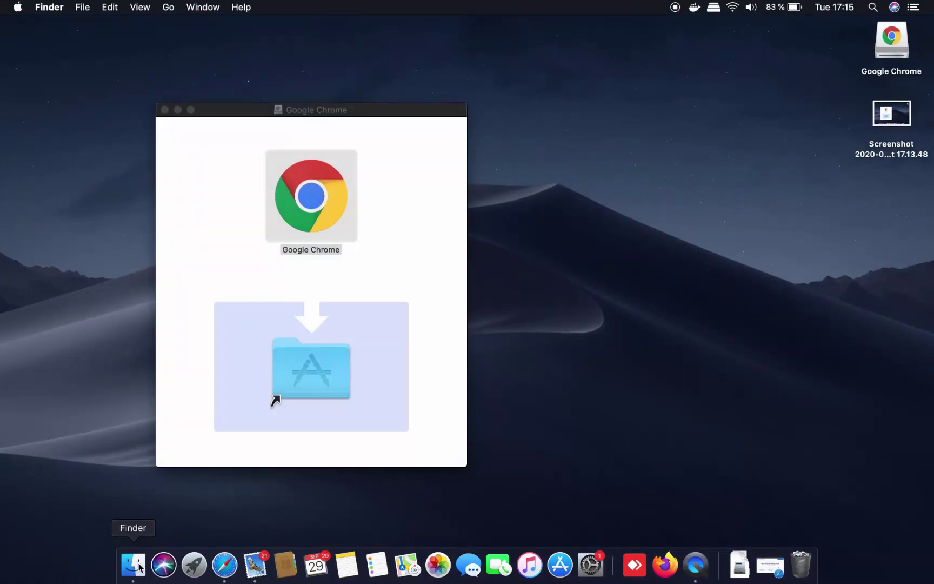
# - Launch Google Chrome from Applications in a new Finder window, then close that window
pyautogui.rightClick(139, 567)
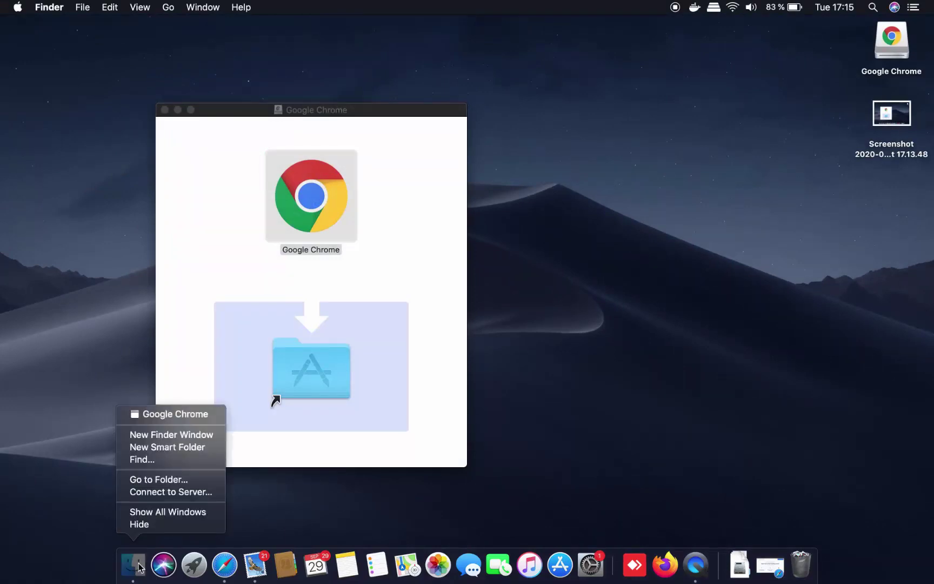
pyautogui.click(145, 435)
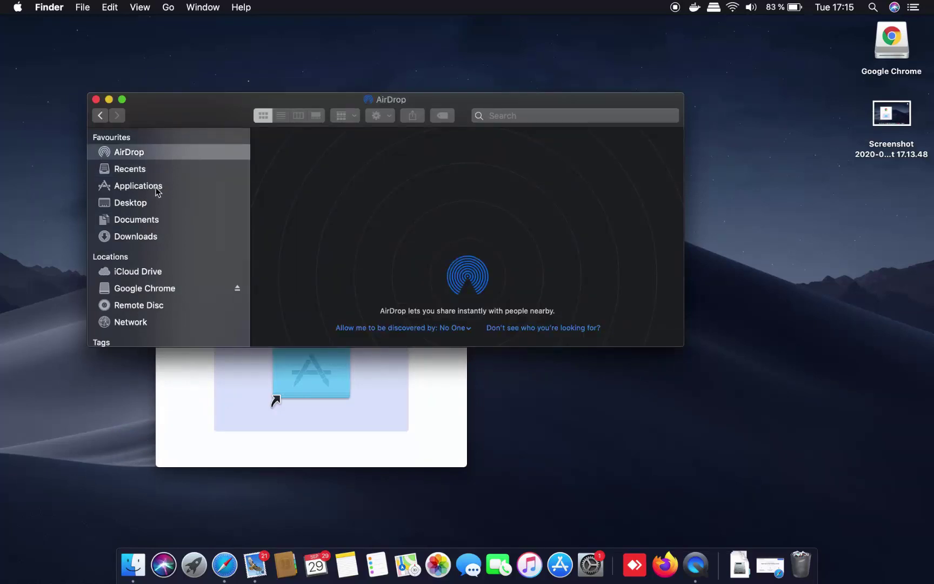
pyautogui.click(153, 190)
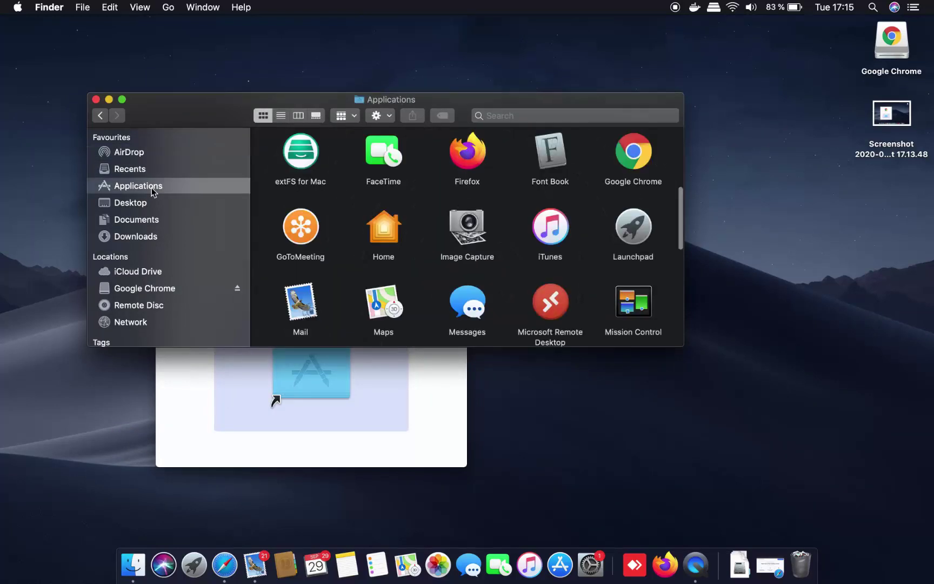
pyautogui.doubleClick(631, 163)
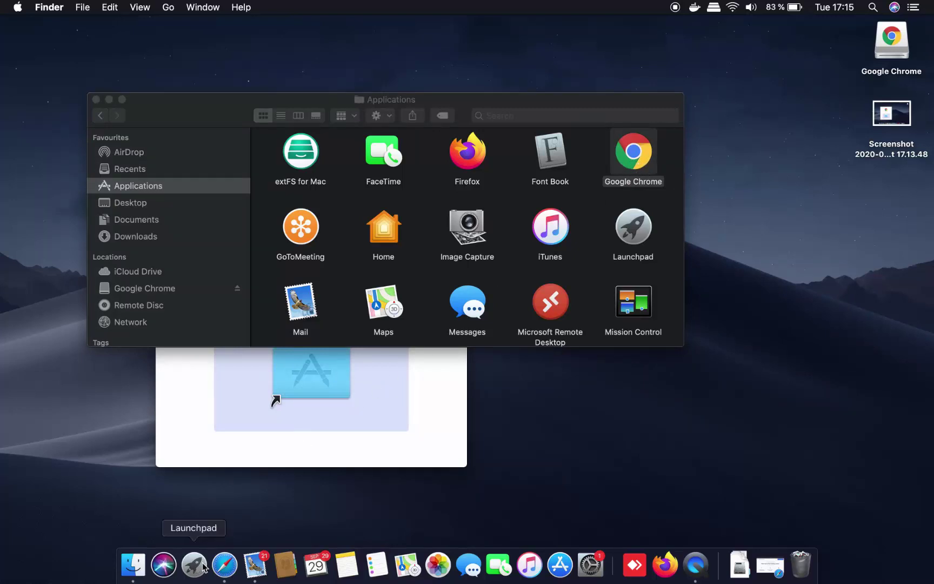
pyautogui.click(96, 101)
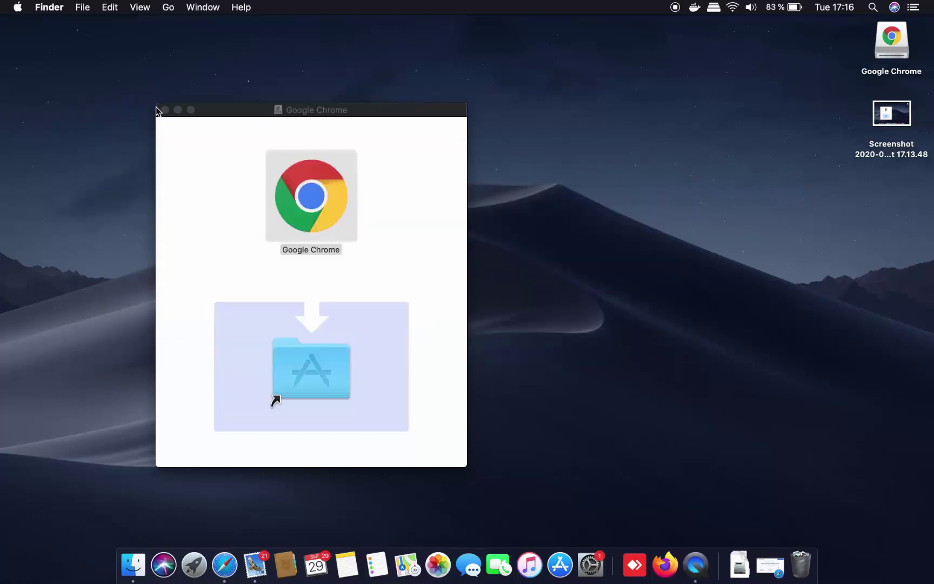
# - Close the disk image window and start Google Chrome from Launchpad
pyautogui.click(164, 110)
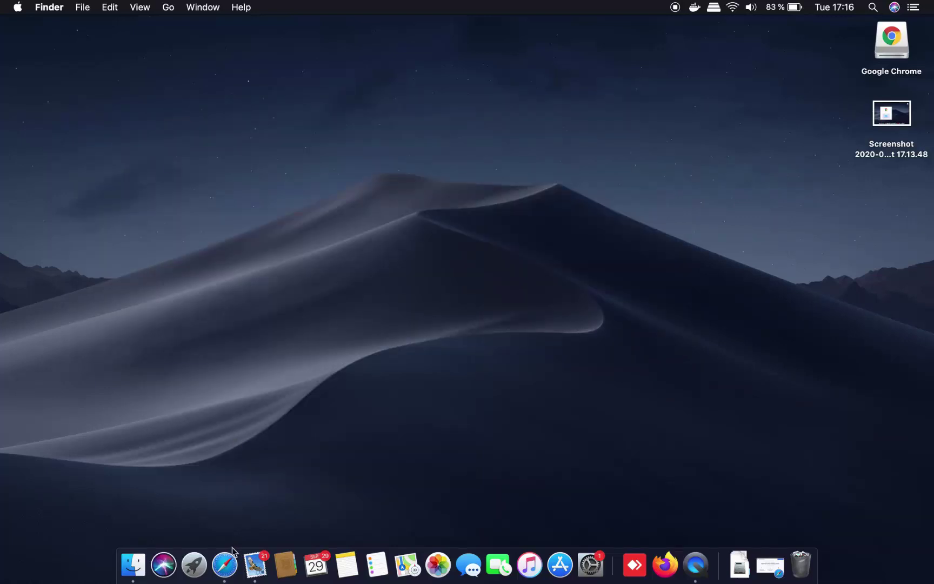
pyautogui.click(195, 564)
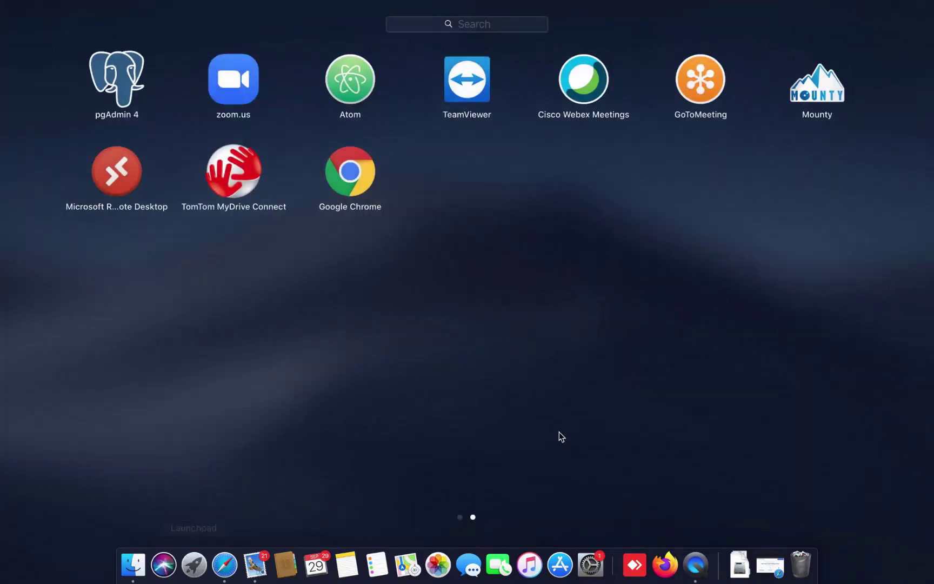
pyautogui.click(351, 172)
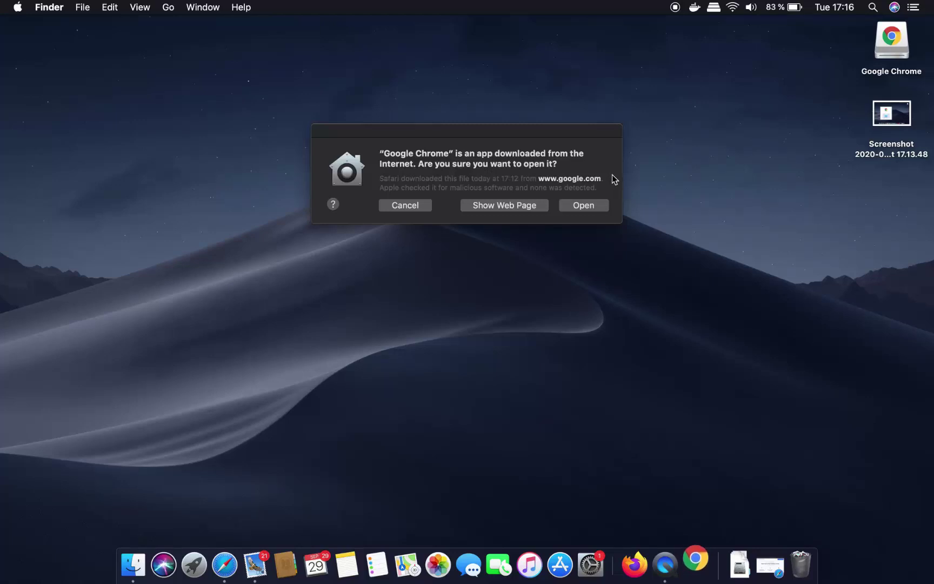
# - Allow Chrome to open, decline default browser and usage statistics, and start Chrome
pyautogui.click(584, 205)
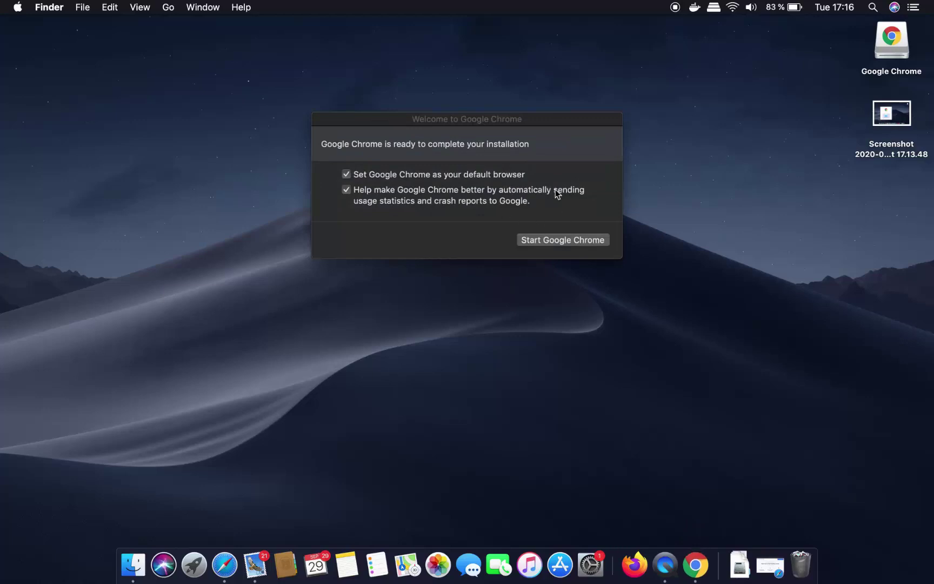
pyautogui.click(346, 175)
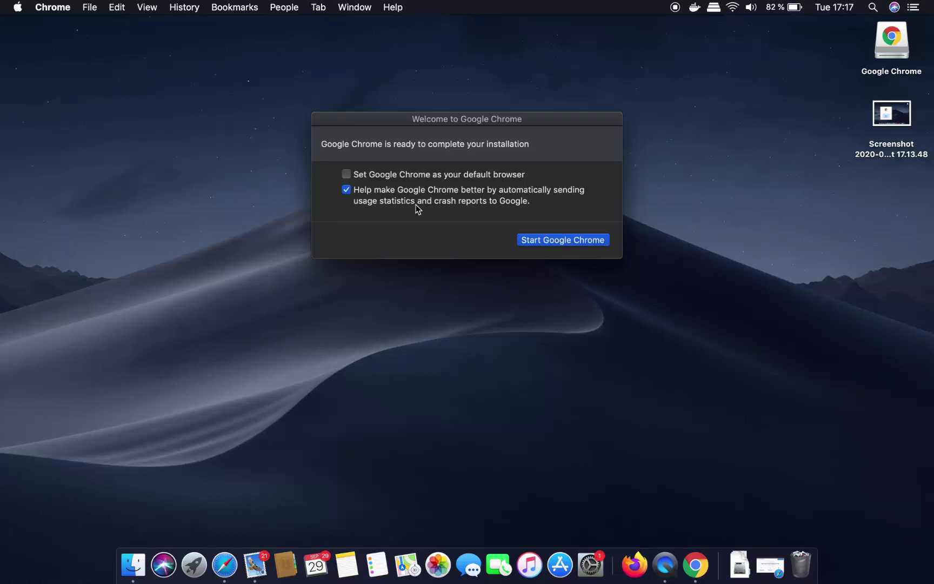
pyautogui.click(344, 193)
pyautogui.click(533, 243)
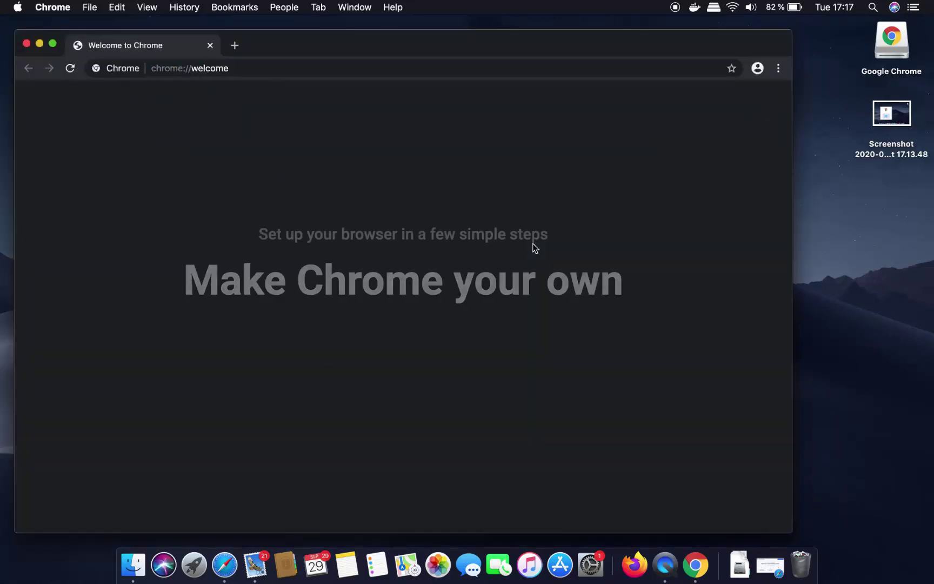
# - Maximize Chrome, search 'youtube' in a new tab, and accept Google's cookie consent
pyautogui.doubleClick(581, 42)
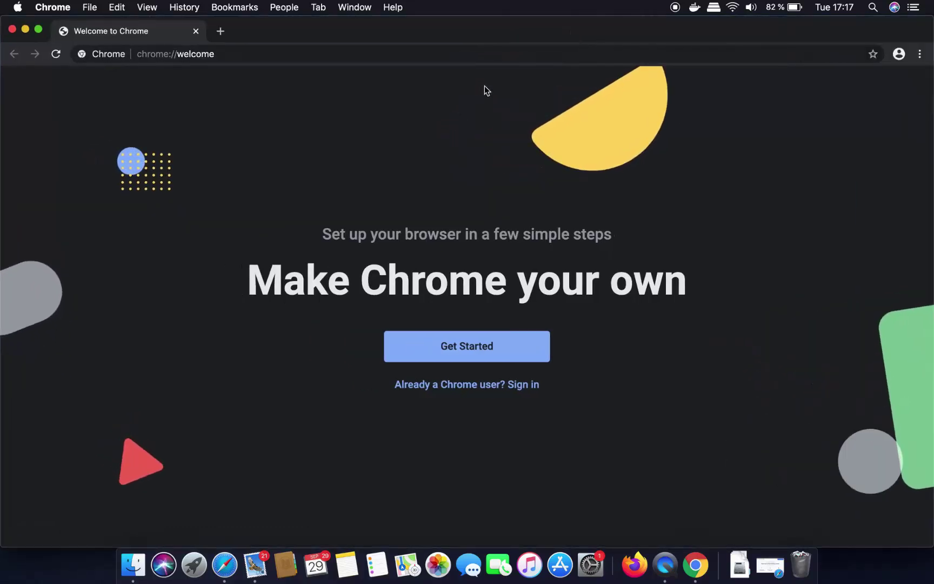
pyautogui.click(220, 31)
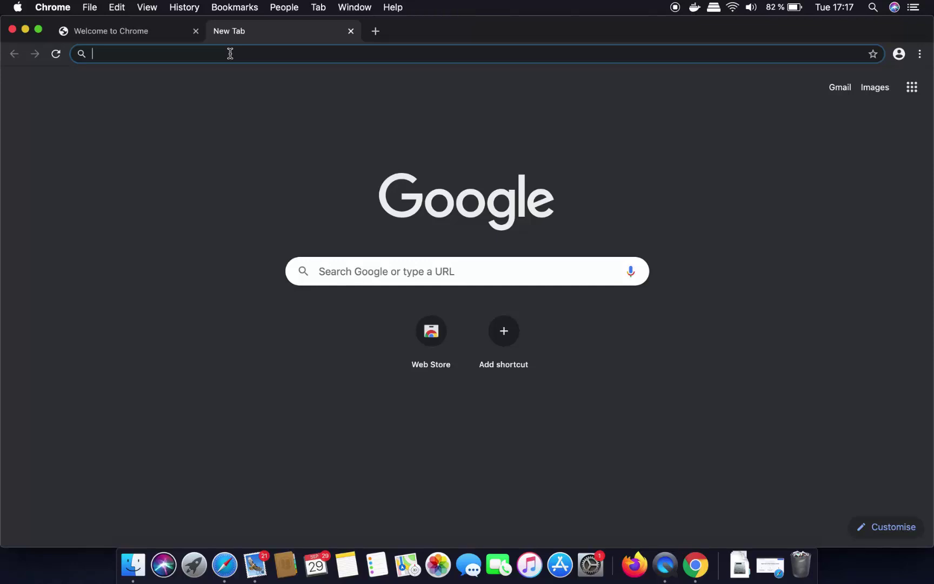
pyautogui.write('yo')
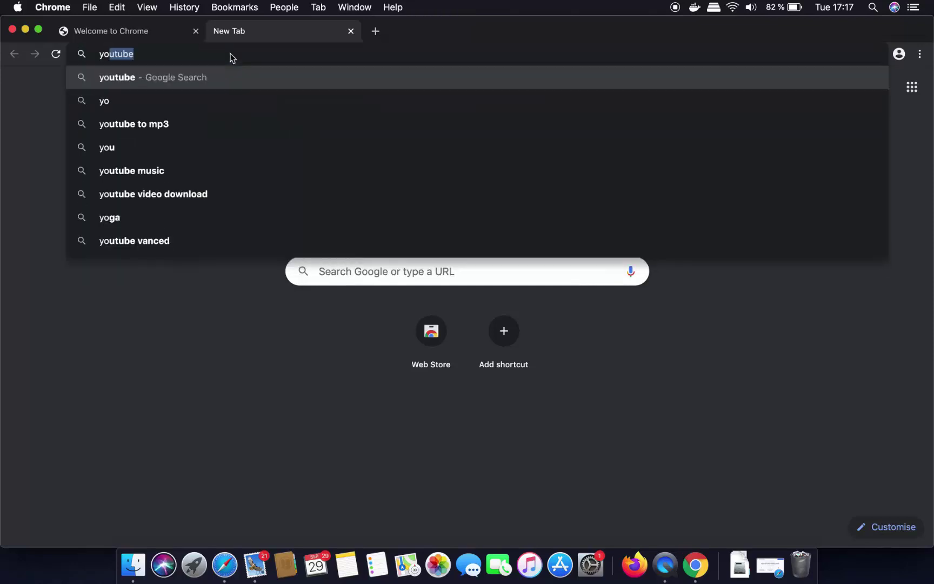
pyautogui.press('Return')
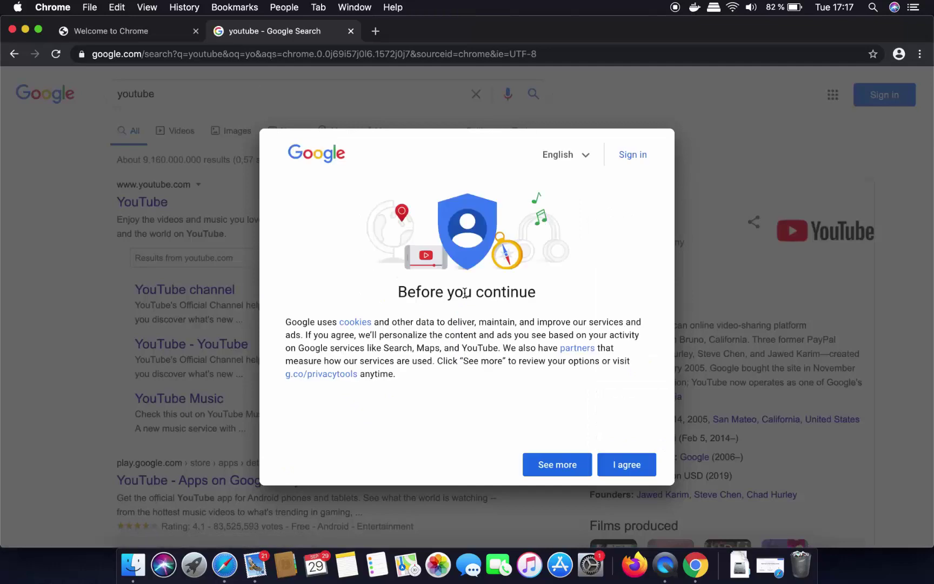
pyautogui.click(621, 466)
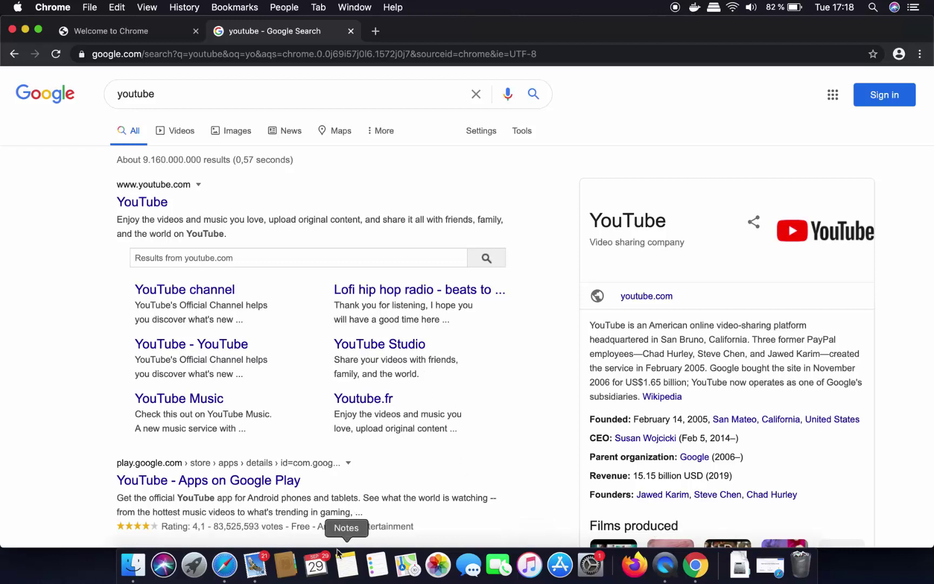
# - Choose Options > Keep in Dock from Chrome's Dock icon menu so Chrome stays in the Dock
pyautogui.rightClick(700, 566)
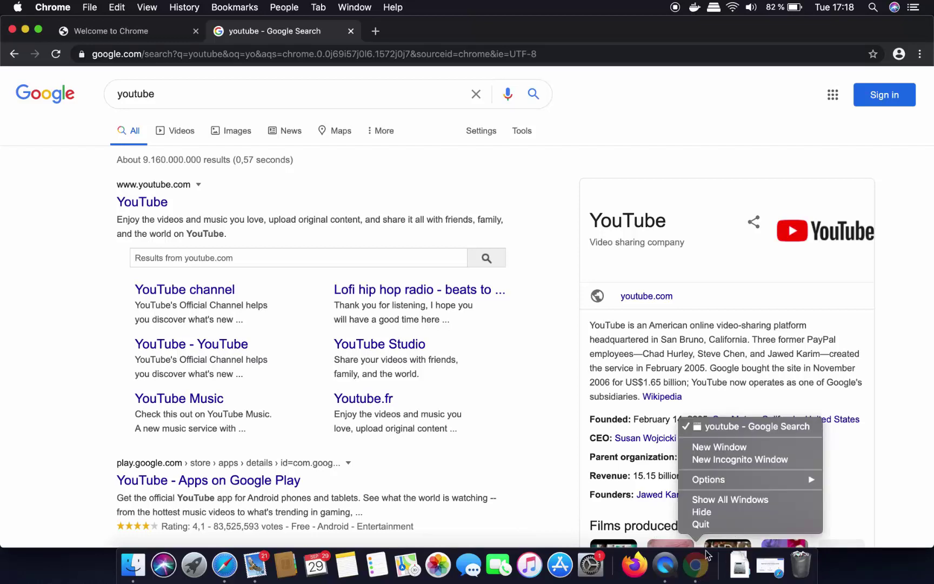
pyautogui.moveTo(749, 480)
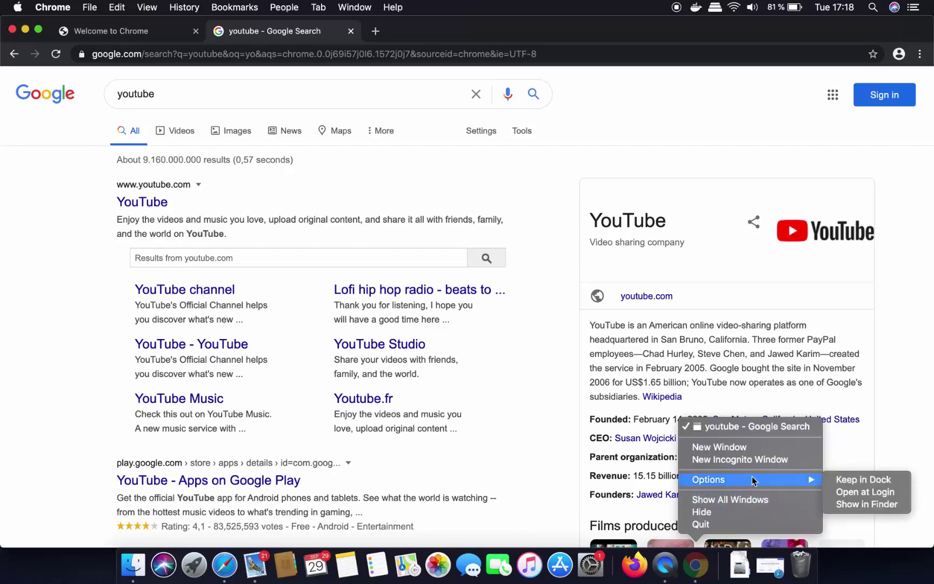
pyautogui.click(846, 481)
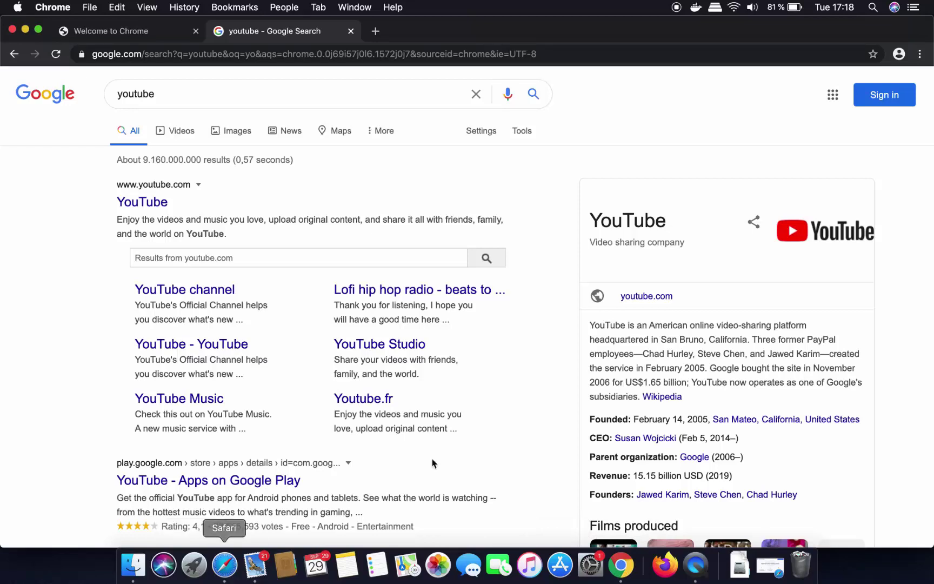
# - Close the Chrome window, quit Chrome from its Dock icon menu, then relaunch it from the Dock
pyautogui.click(12, 29)
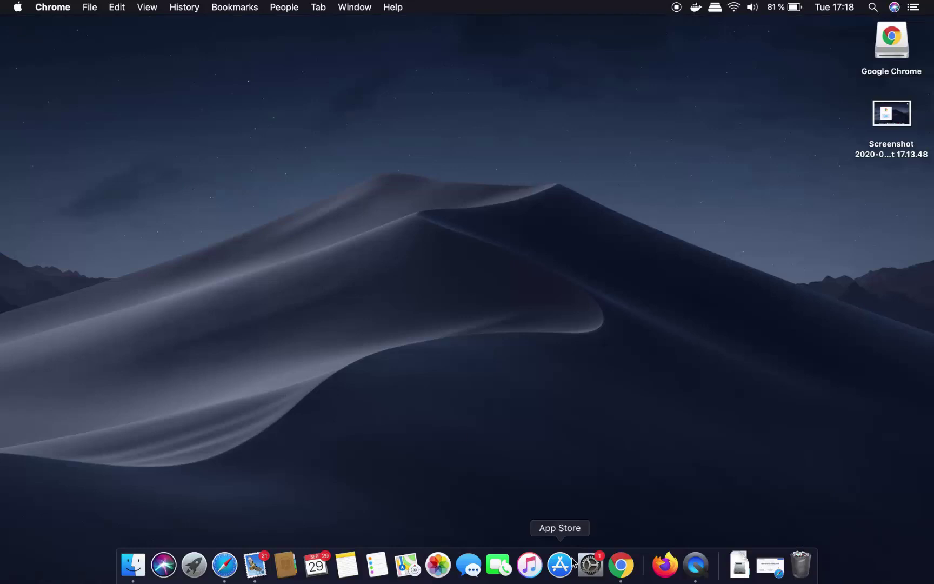
pyautogui.rightClick(622, 566)
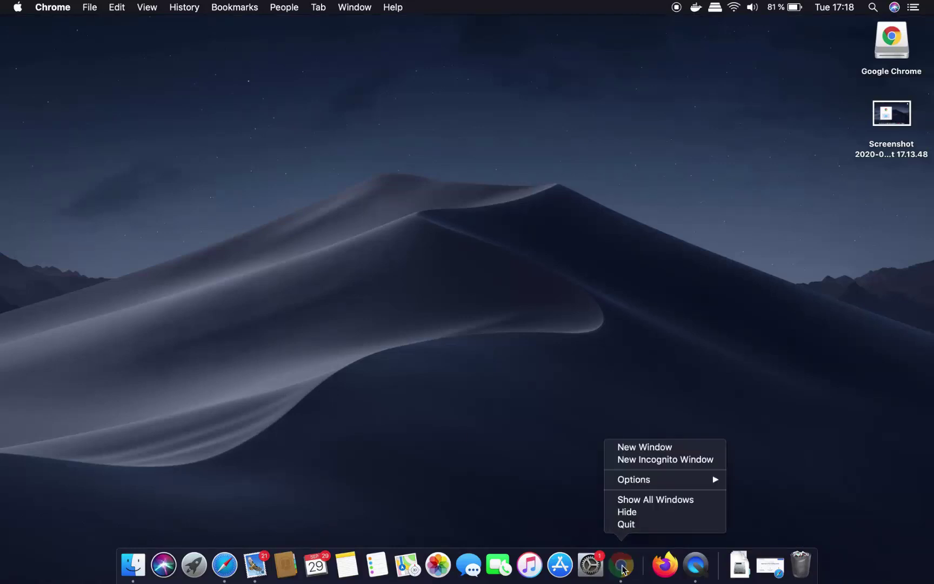
pyautogui.click(630, 526)
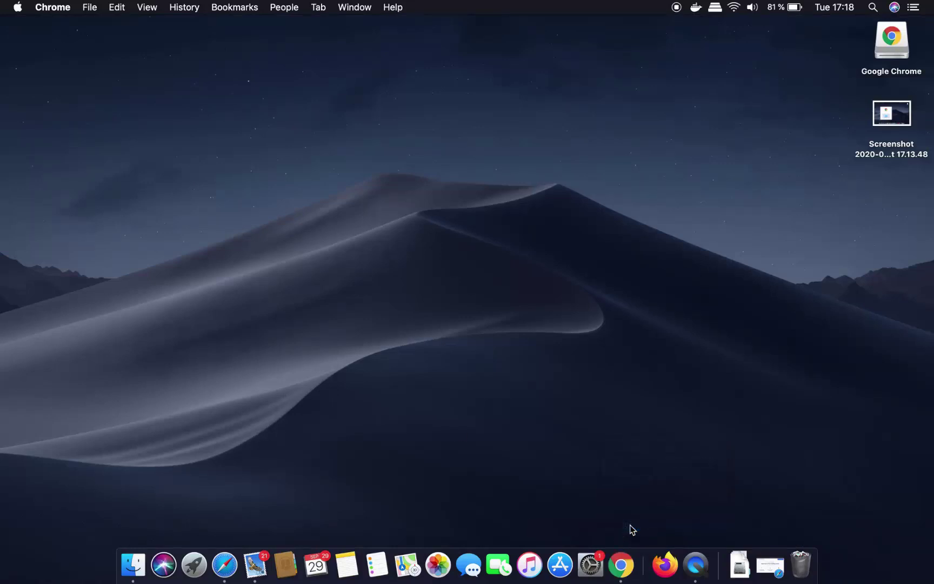
pyautogui.click(624, 565)
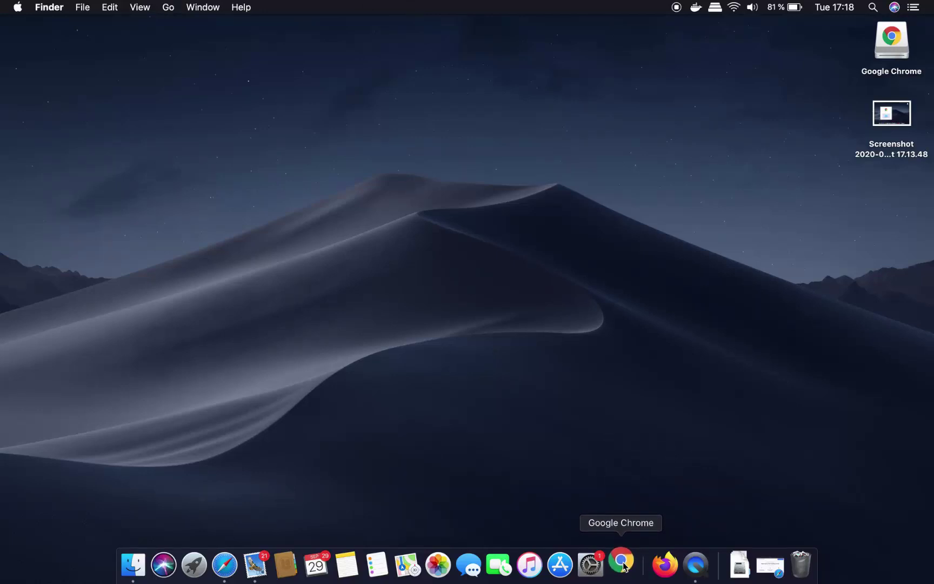